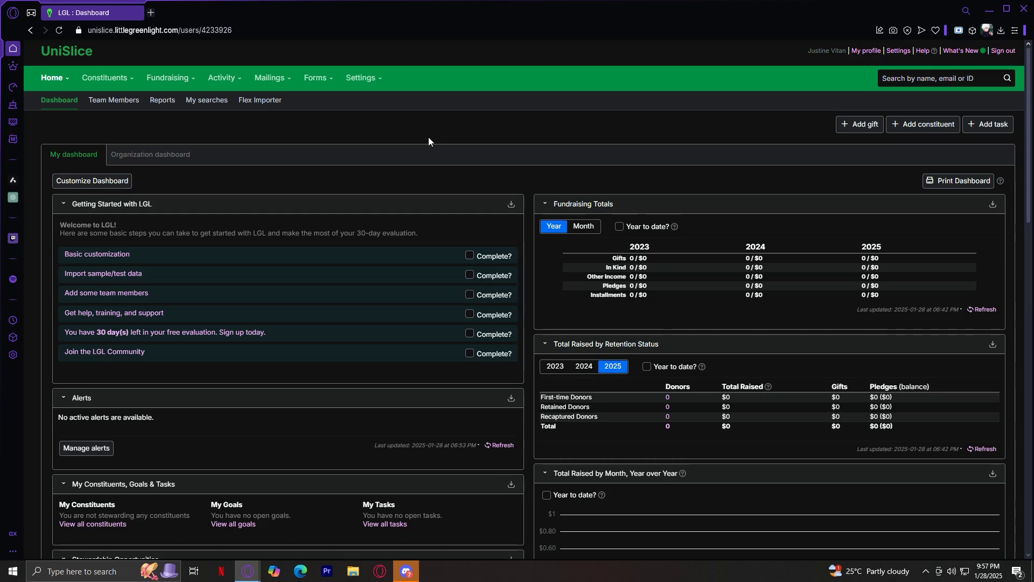
Look over the whole dashboard down to the Volunteering Hours widget and come back to its start
scroll(470, 181, "down", 20)
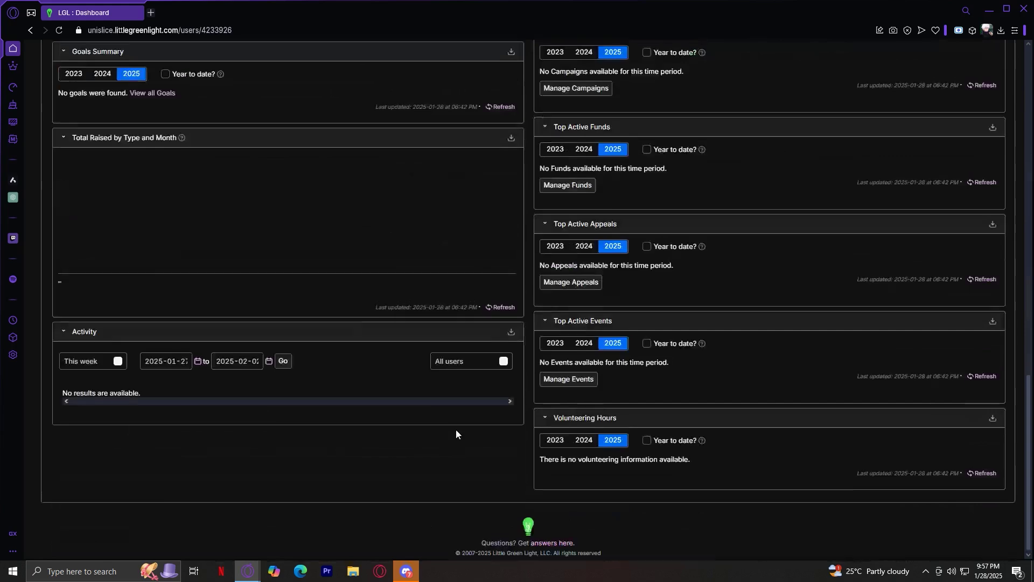
scroll(456, 430, "up", 9)
scroll(456, 428, "up", 9)
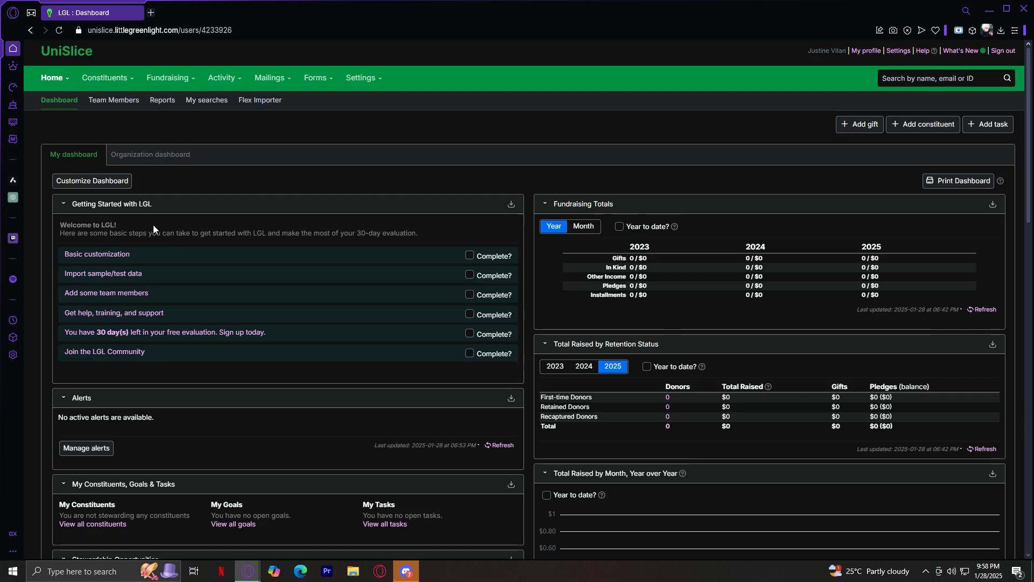
Open the alert management page from the Alerts widget and return to the dashboard
left_click(494, 334)
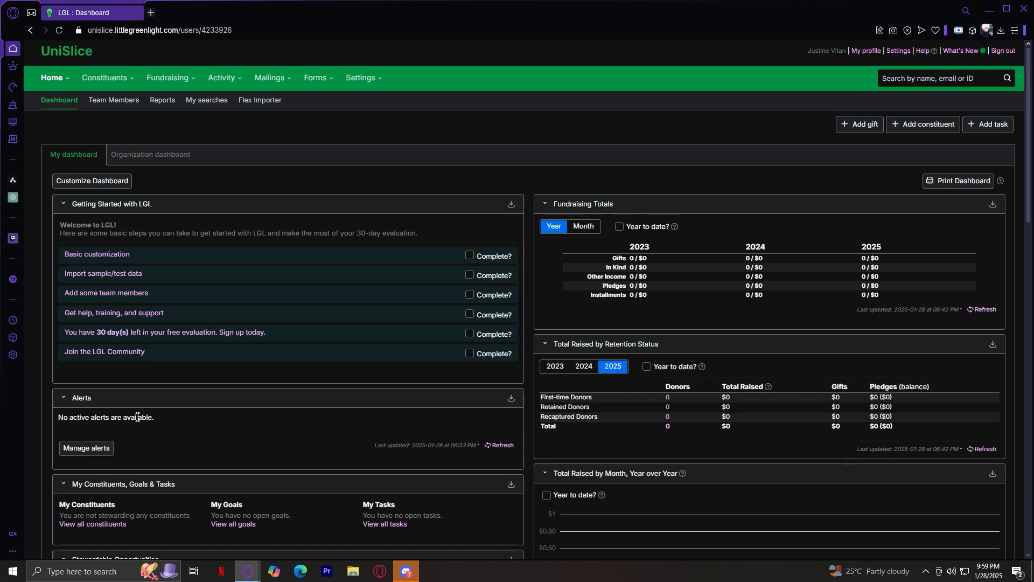
left_click(97, 449)
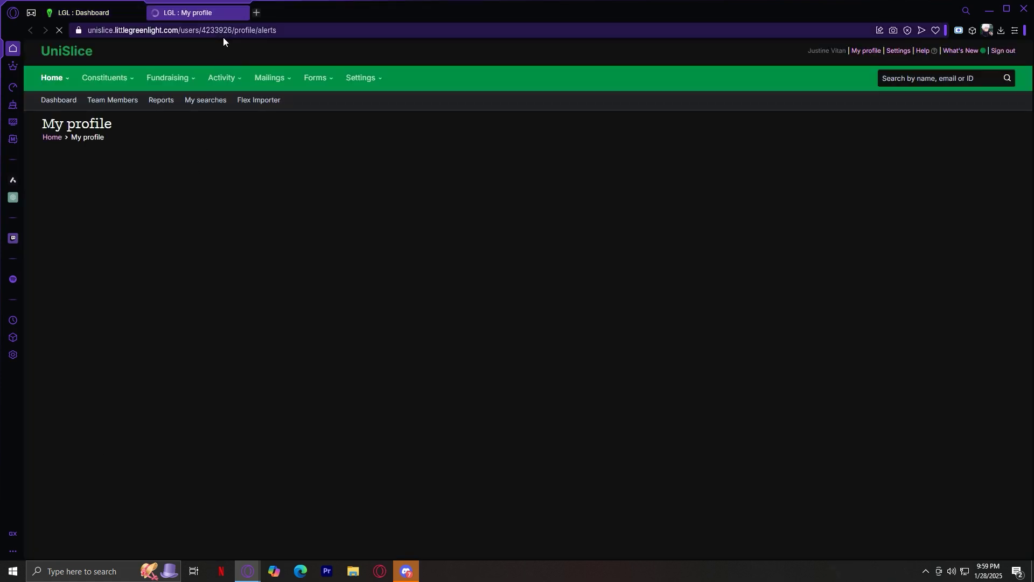
left_click(93, 13)
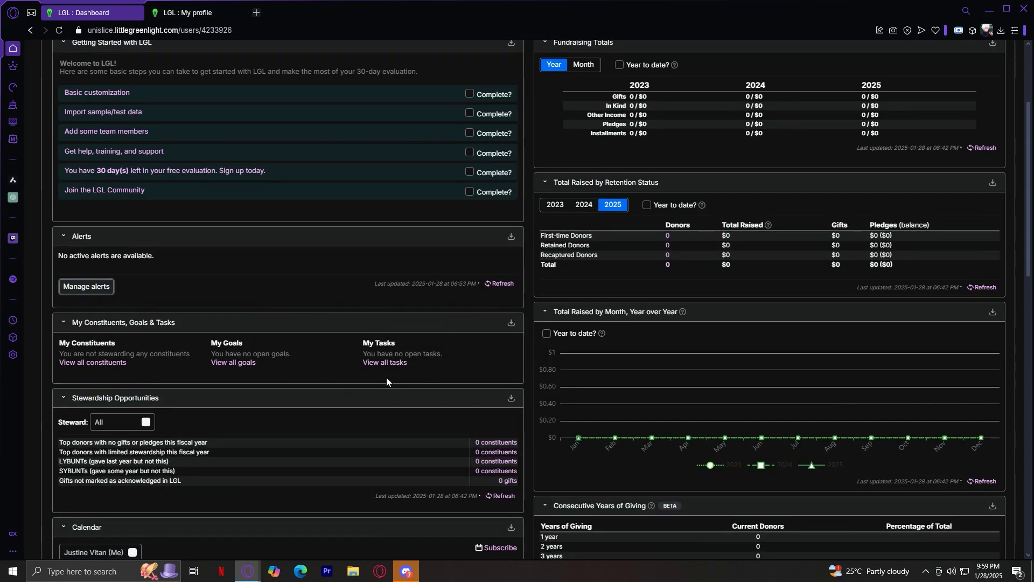
Examine the dashboard's stewardship, calendar, pledge summary, retention, Consecutive Years of Giving and Total Raised widgets
scroll(388, 348, "down", 2)
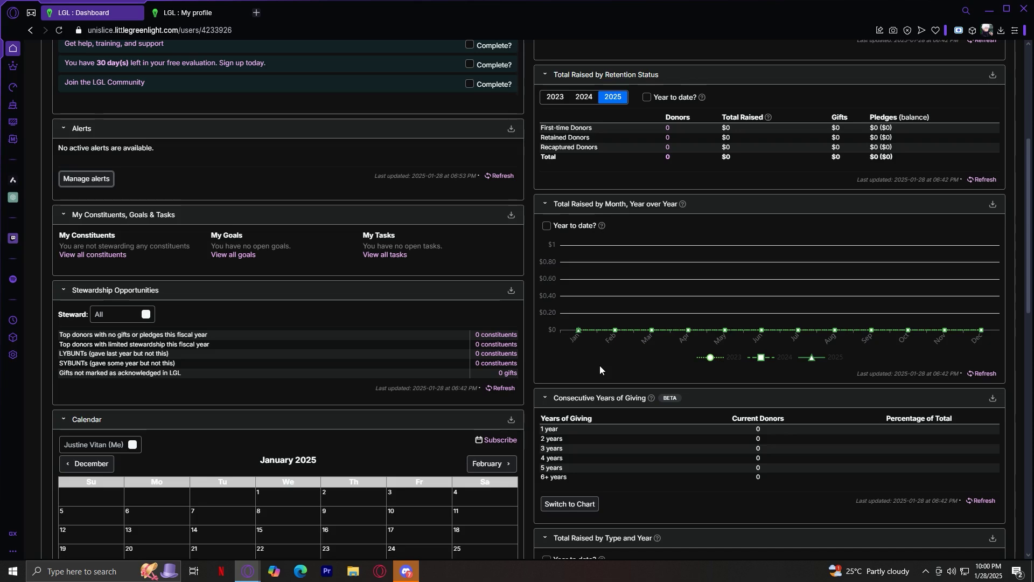
scroll(518, 383, "down", 3)
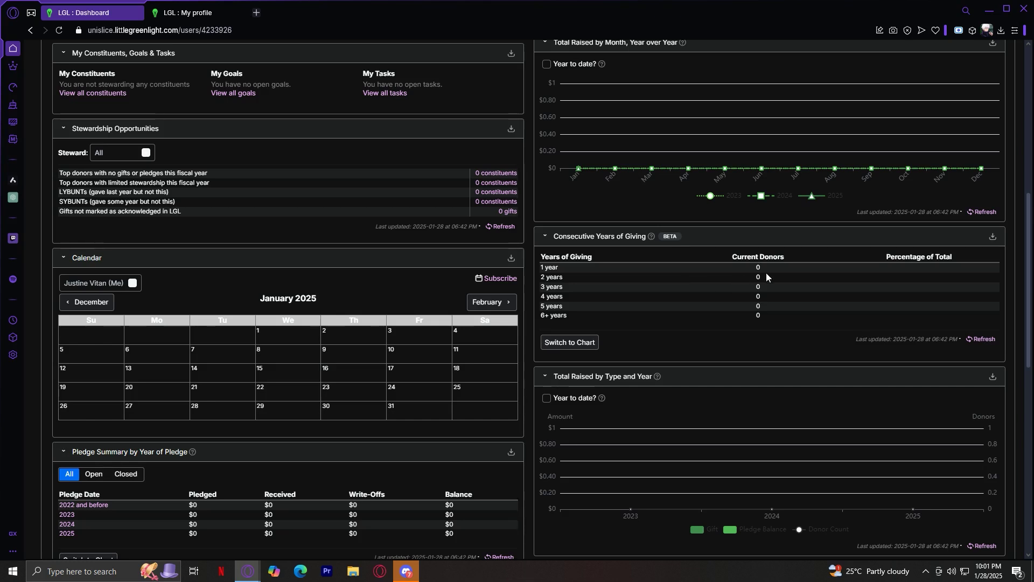
left_click_drag(757, 294, 782, 297)
left_click(760, 269)
scroll(620, 323, "down", 2)
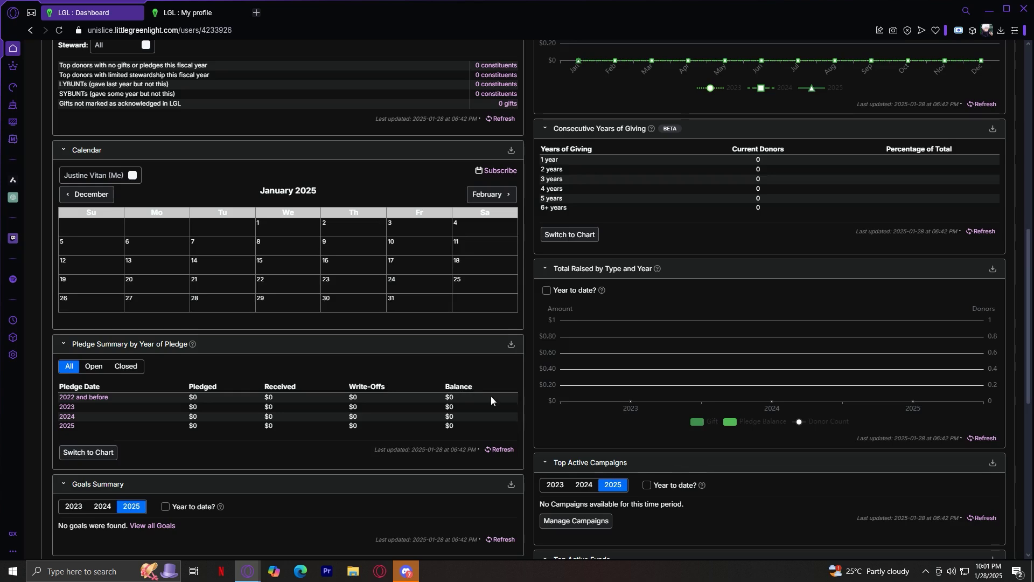
scroll(701, 277, "up", 3)
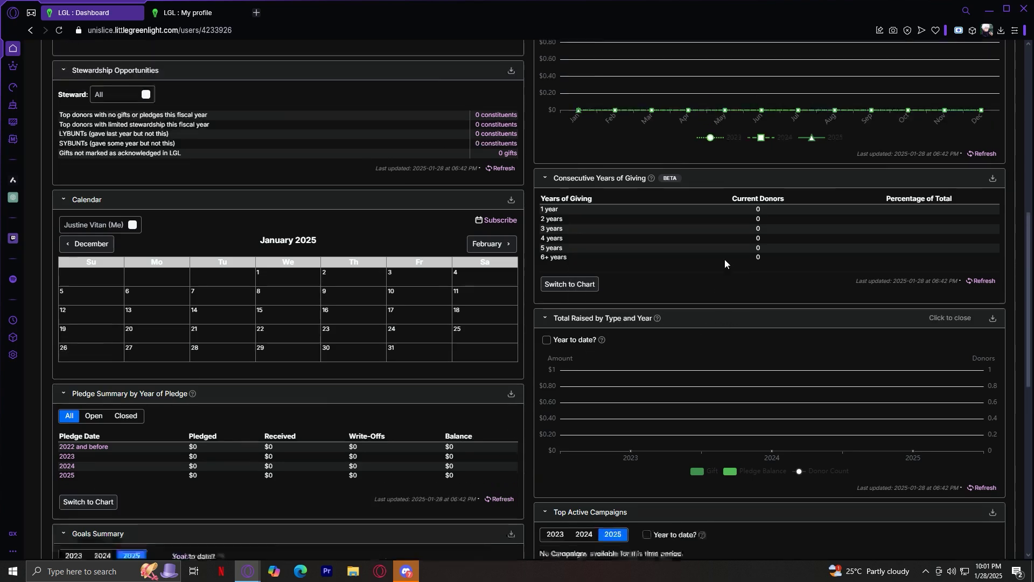
scroll(671, 209, "down", 4)
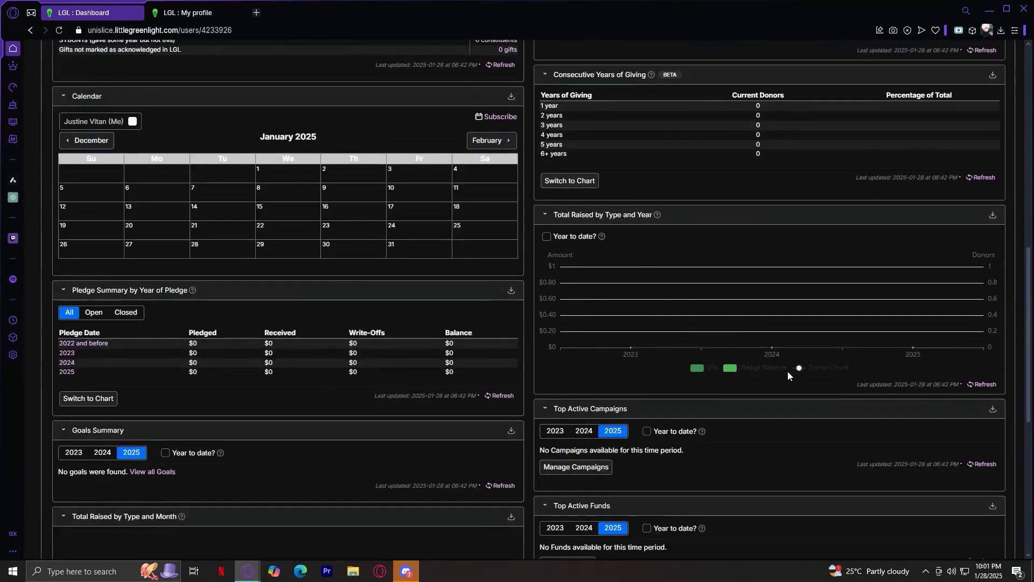
scroll(353, 363, "down", 5)
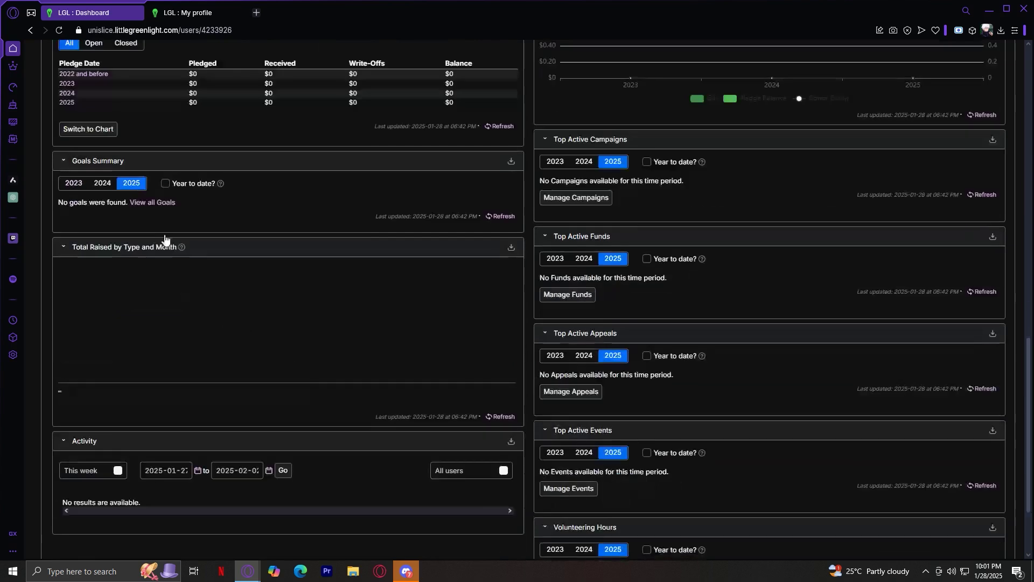
View all goals from the Goals Summary widget, open a blank new goal form and return to the dashboard
left_click(163, 204)
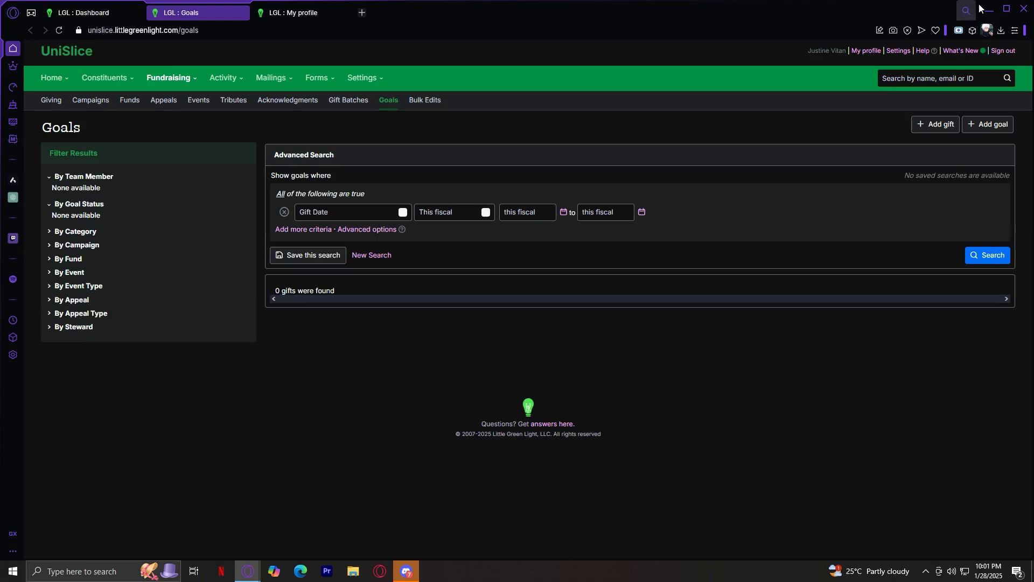
left_click(987, 124)
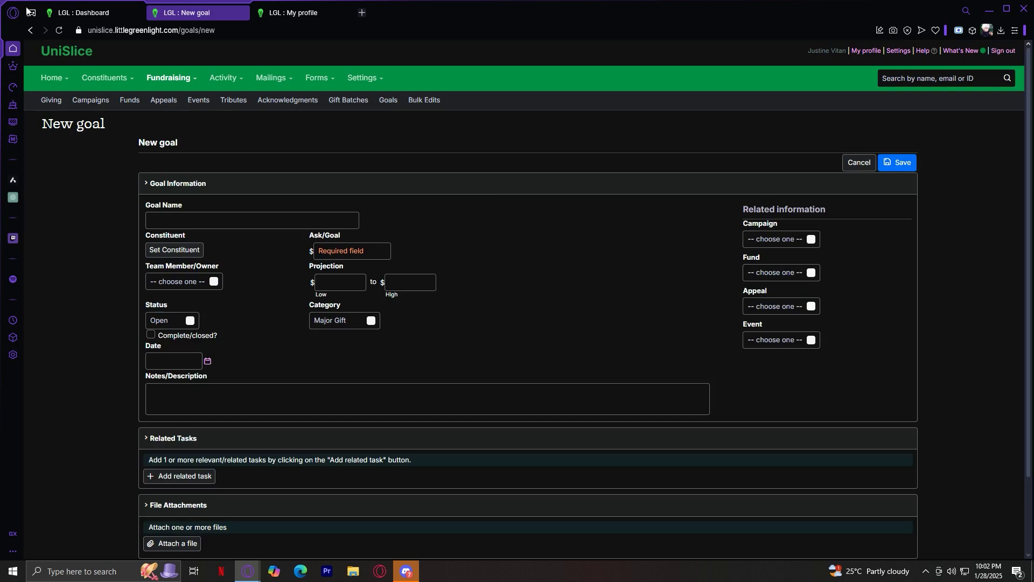
left_click(75, 11)
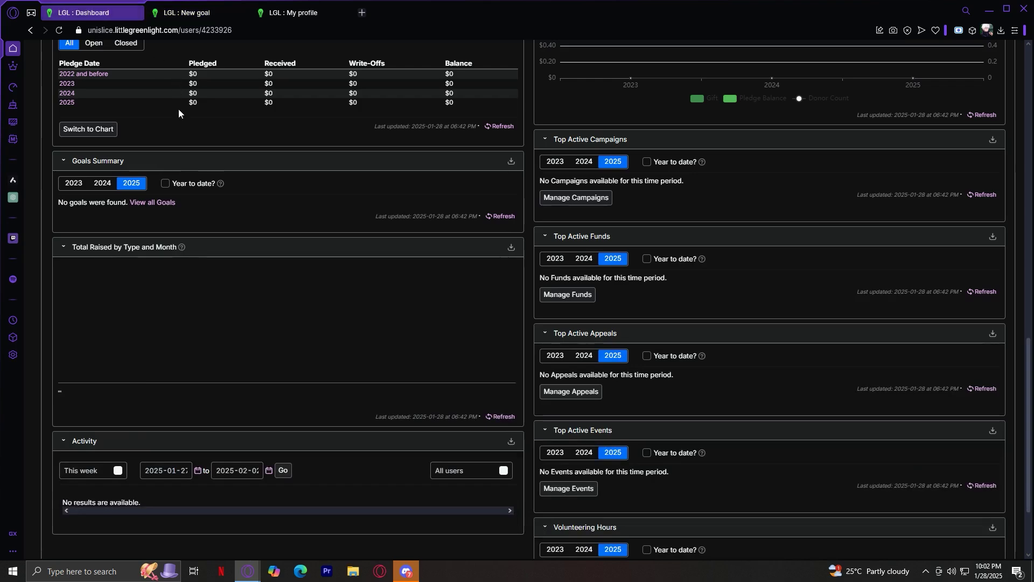
Examine the dashboard's Goals Summary, Activity, Volunteering Hours and top active campaigns, funds, appeals and events widgets
scroll(161, 296, "down", 1)
scroll(204, 428, "up", 3)
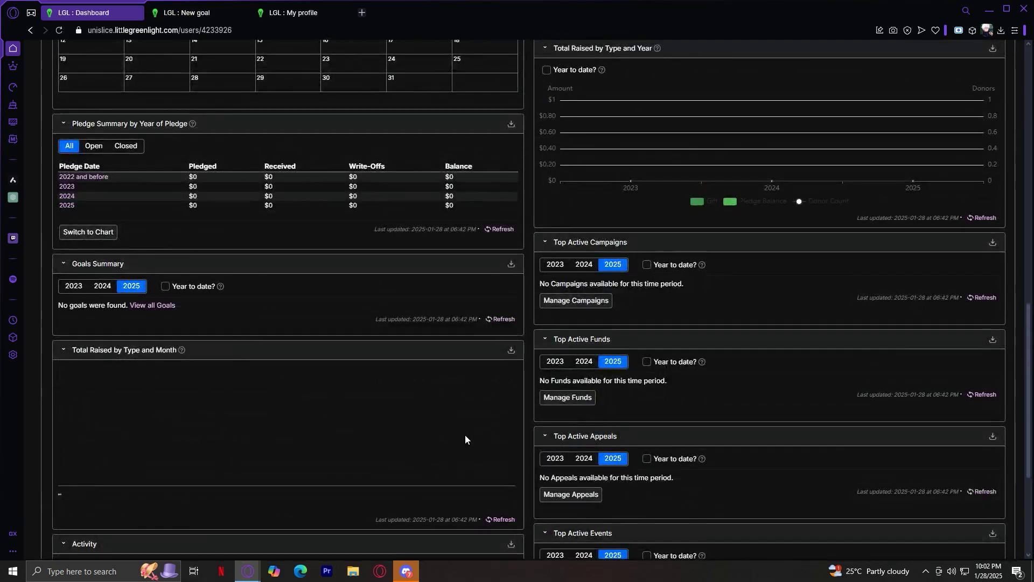
scroll(483, 399, "down", 1)
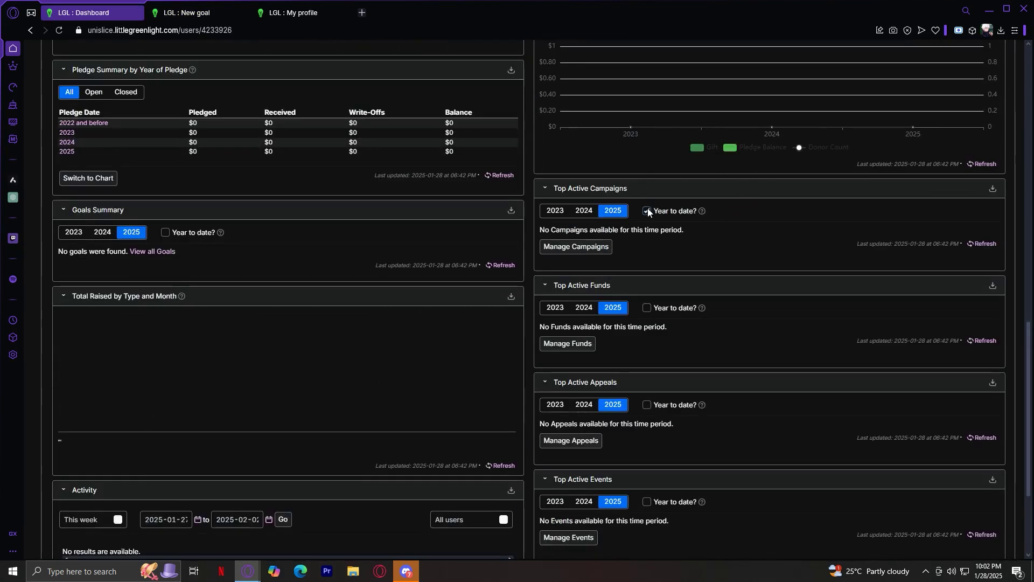
scroll(628, 382, "down", 3)
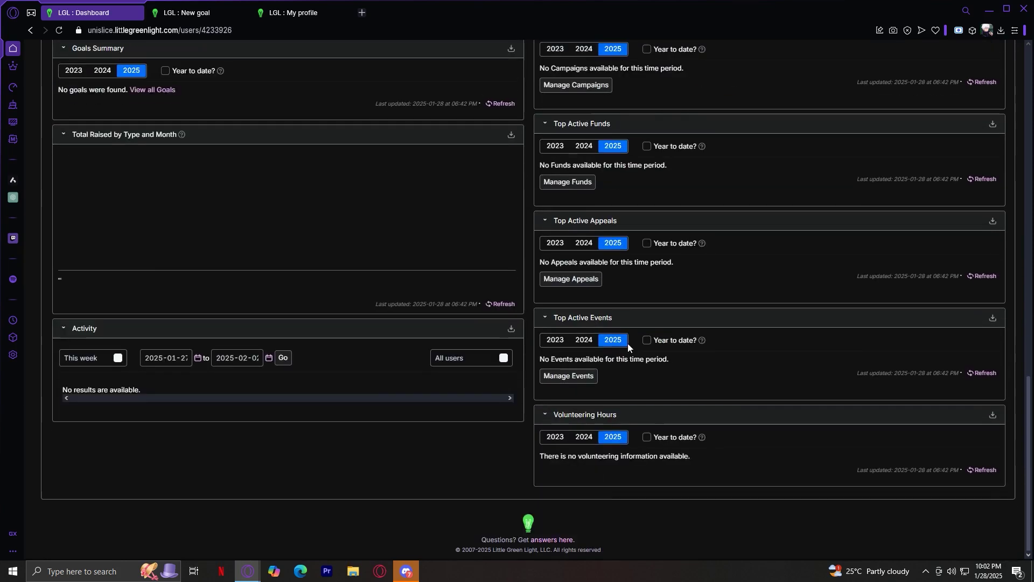
scroll(626, 323, "up", 2)
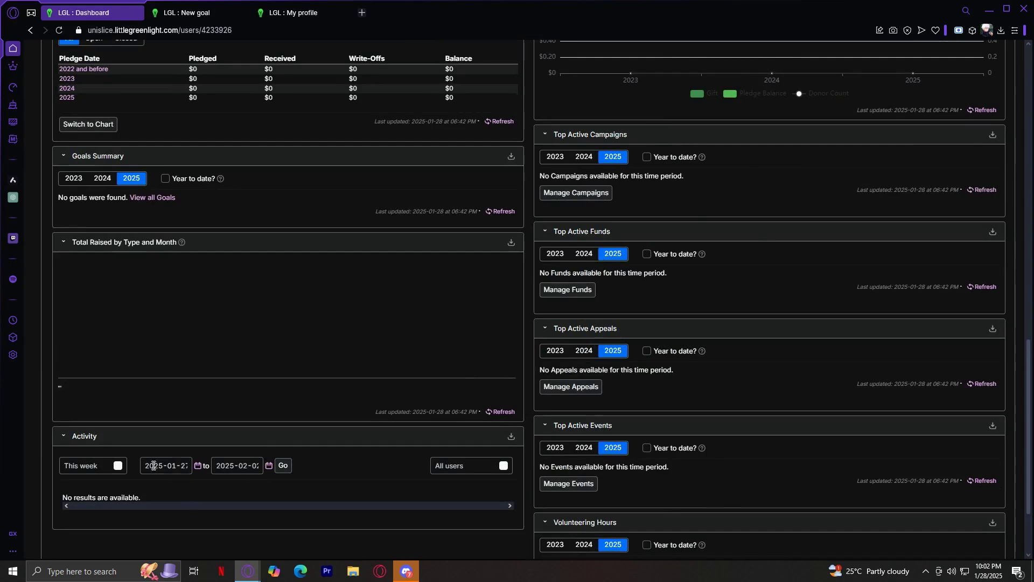
scroll(134, 477, "down", 2)
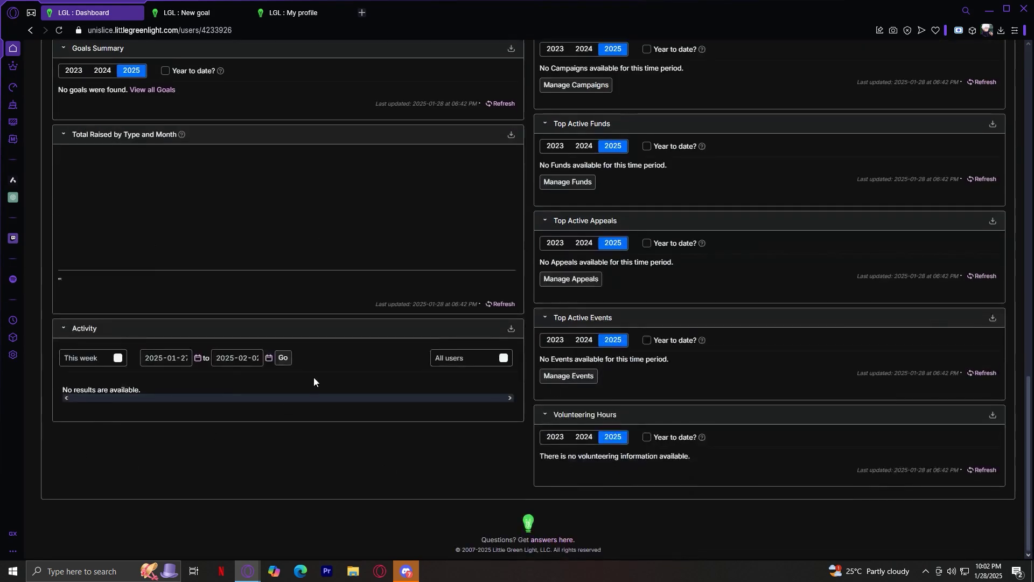
scroll(330, 326, "up", 8)
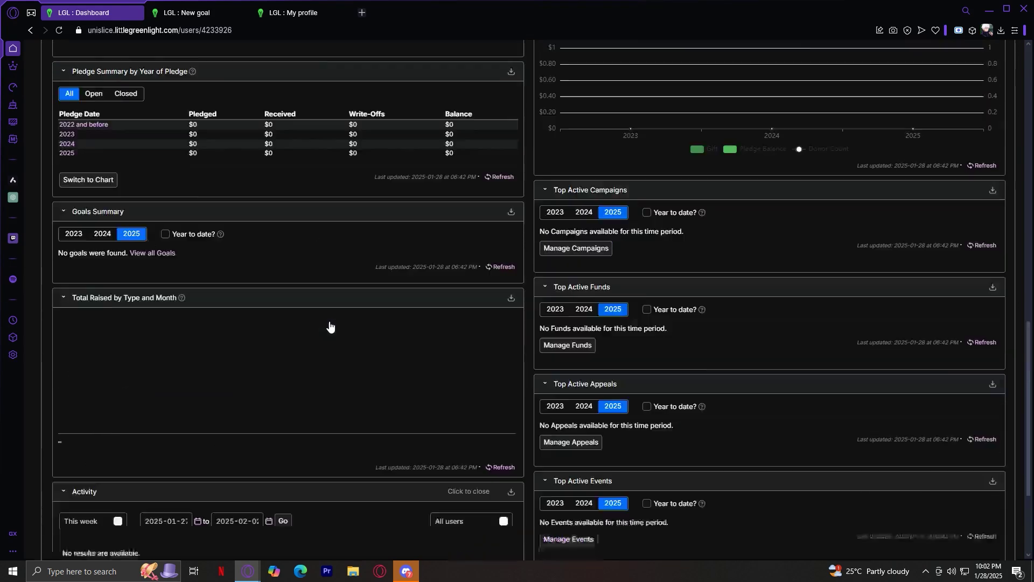
scroll(330, 325, "down", 5)
scroll(331, 326, "down", 2)
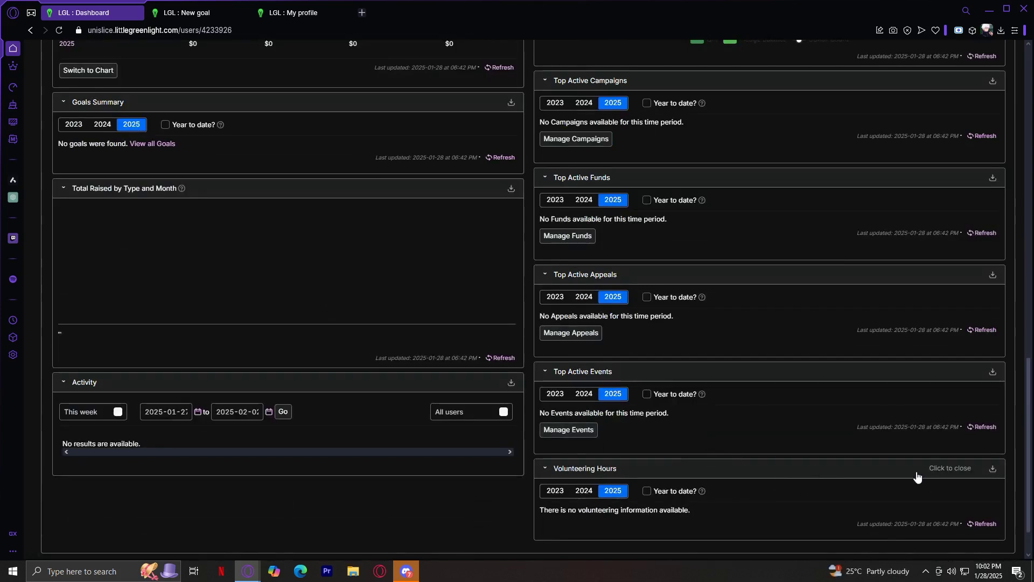
scroll(603, 286, "up", 5)
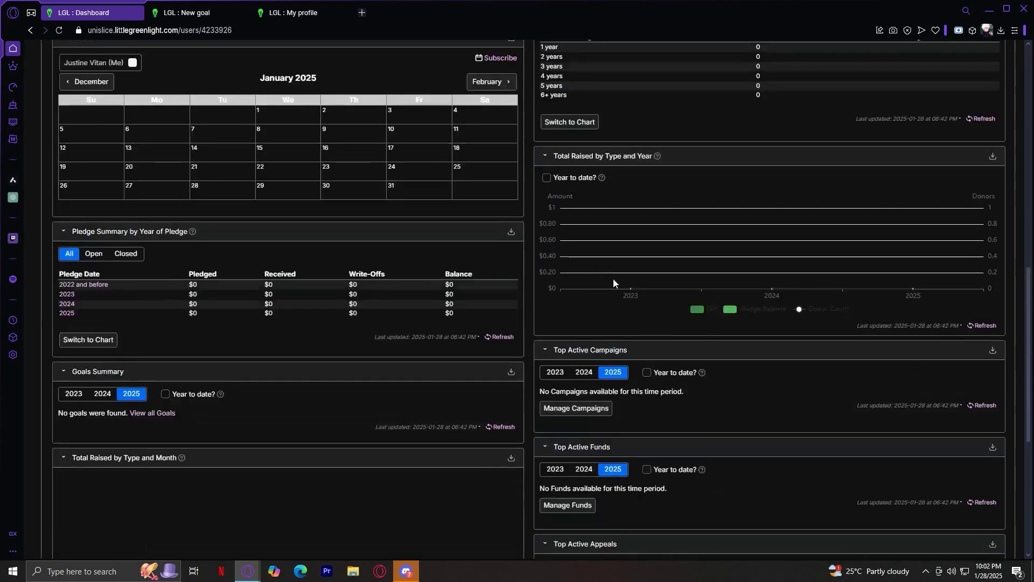
scroll(641, 266, "up", 6)
scroll(629, 277, "down", 5)
scroll(712, 447, "down", 5)
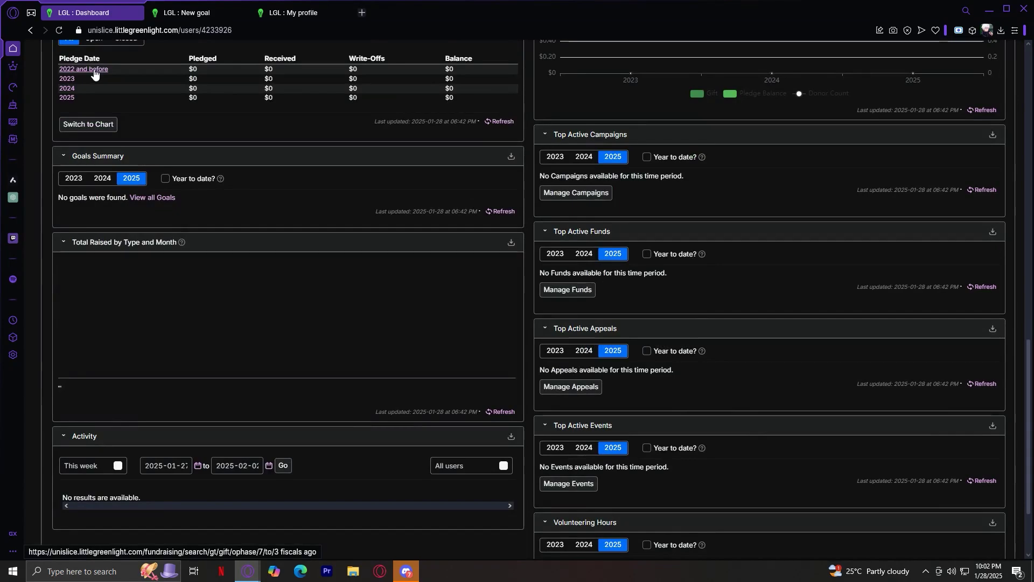
scroll(240, 258, "up", 15)
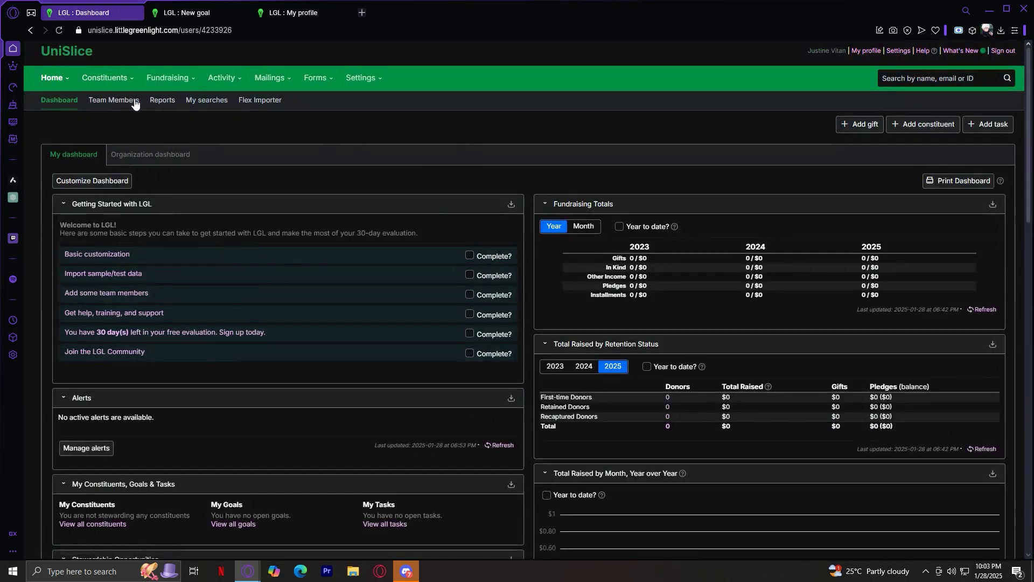
View the Team Members page, open the form for inviting a new user and return to the team list
left_click(111, 99)
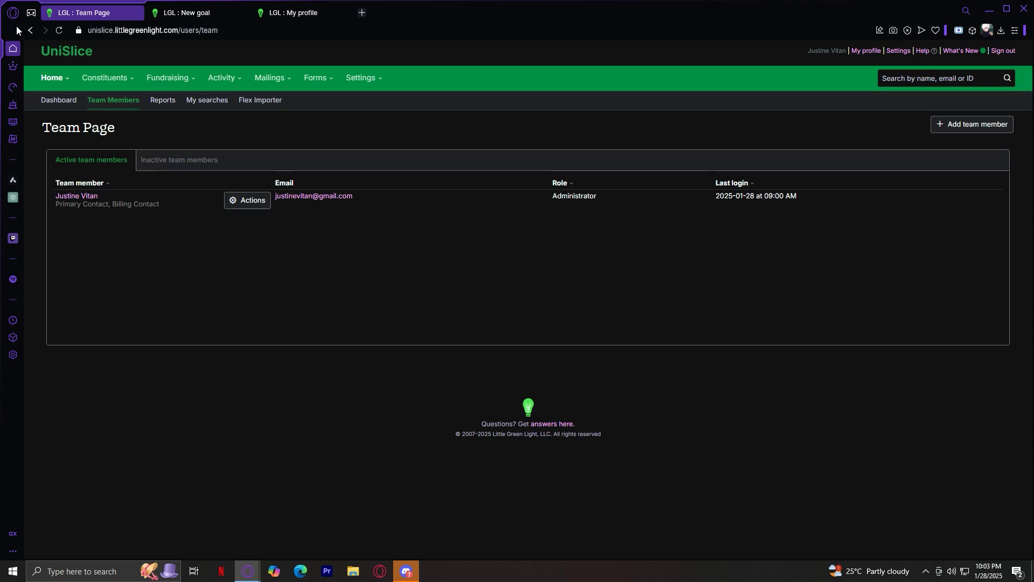
left_click(945, 124)
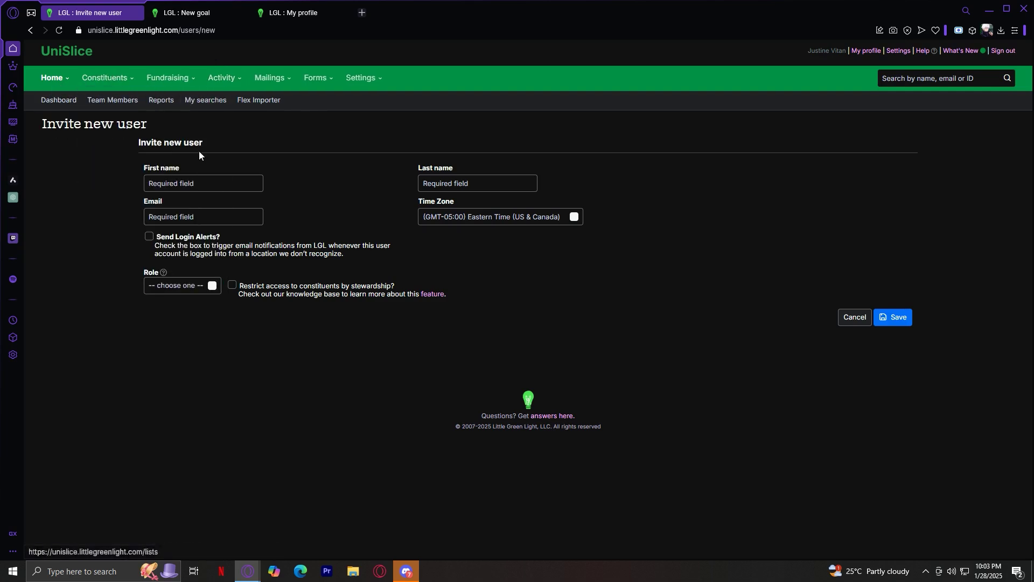
left_click(114, 100)
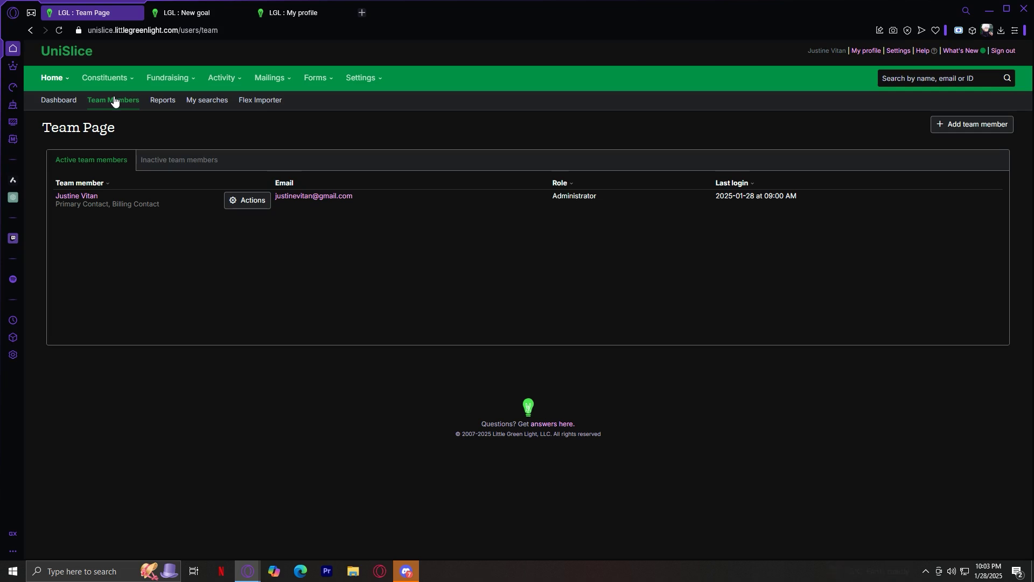
Review the Reports, My searches and Flex Importer pages, and return to the dashboard
left_click(157, 101)
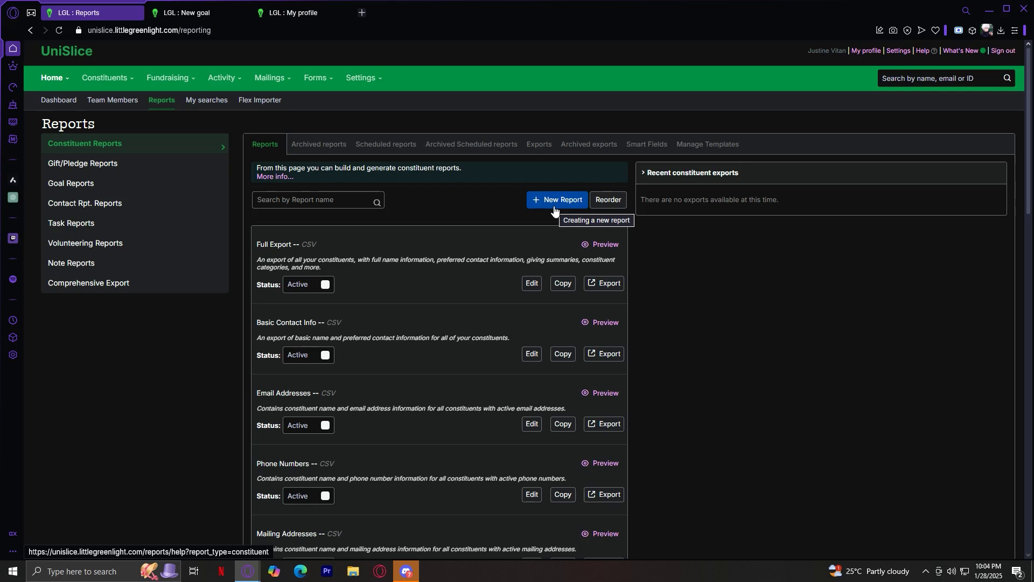
left_click(203, 99)
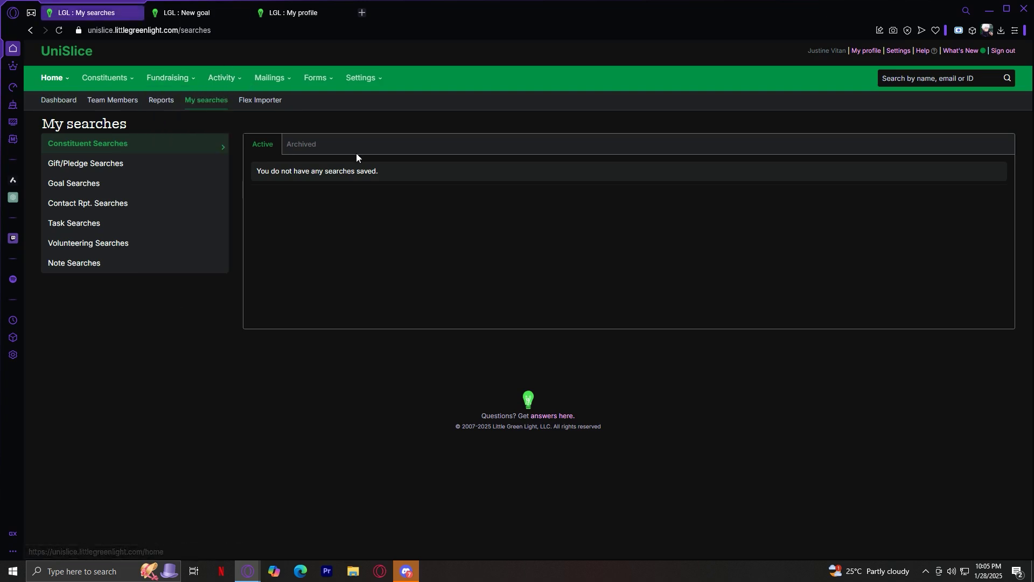
left_click(268, 106)
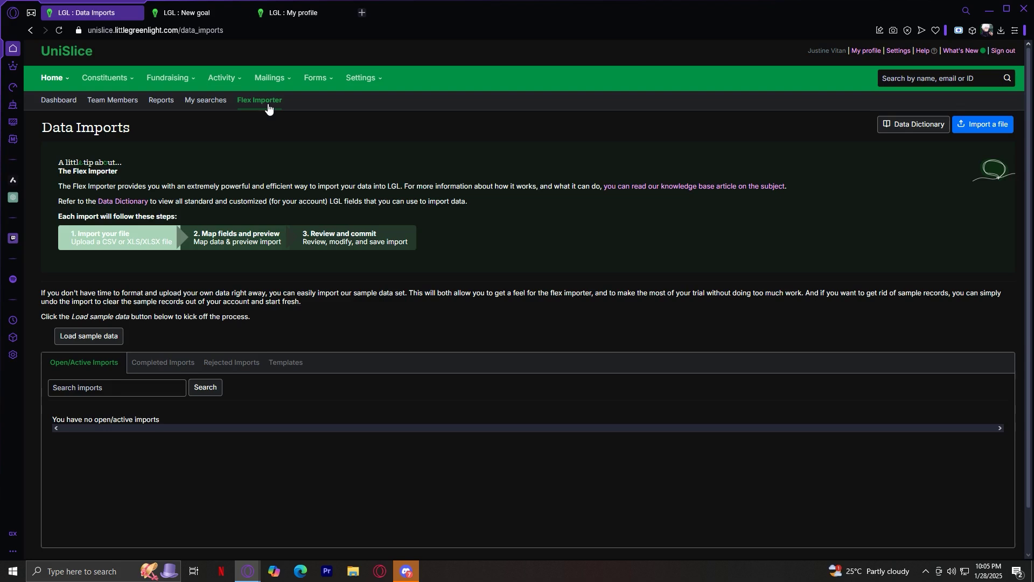
left_click(50, 104)
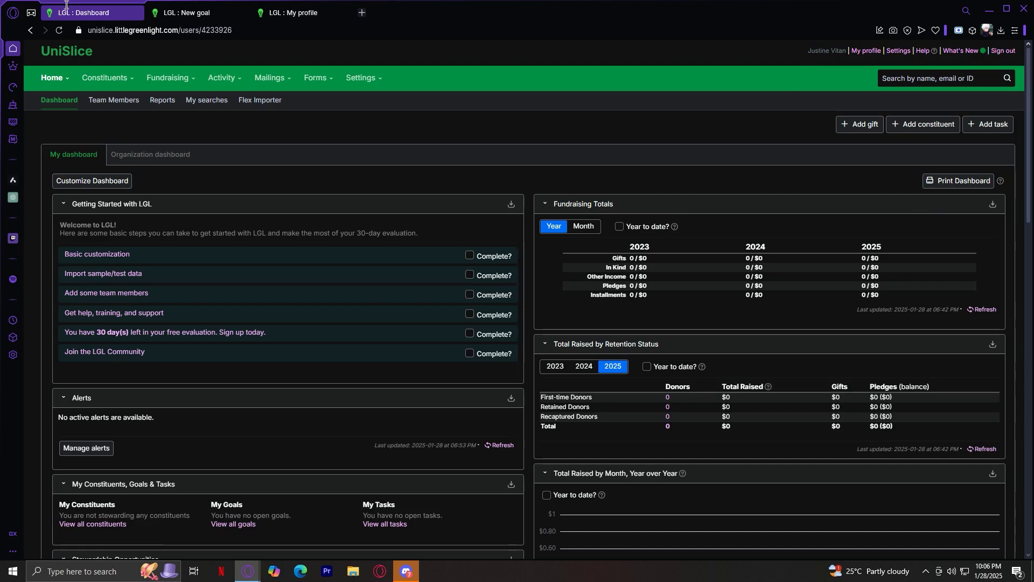
Open the list of all constituents and view the options for adding a constituent
mouse_move(111, 77)
left_click(112, 95)
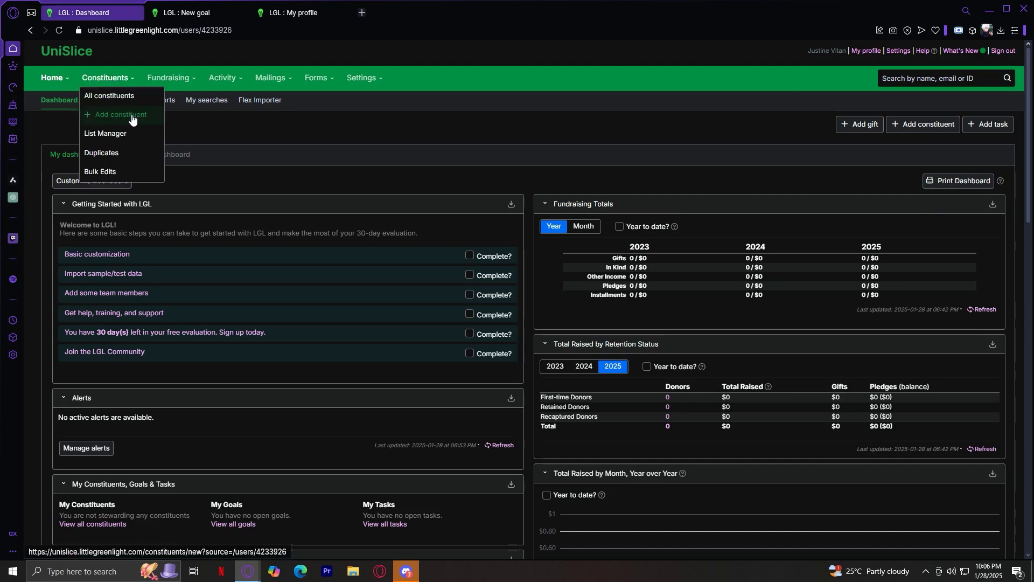
left_click(127, 96)
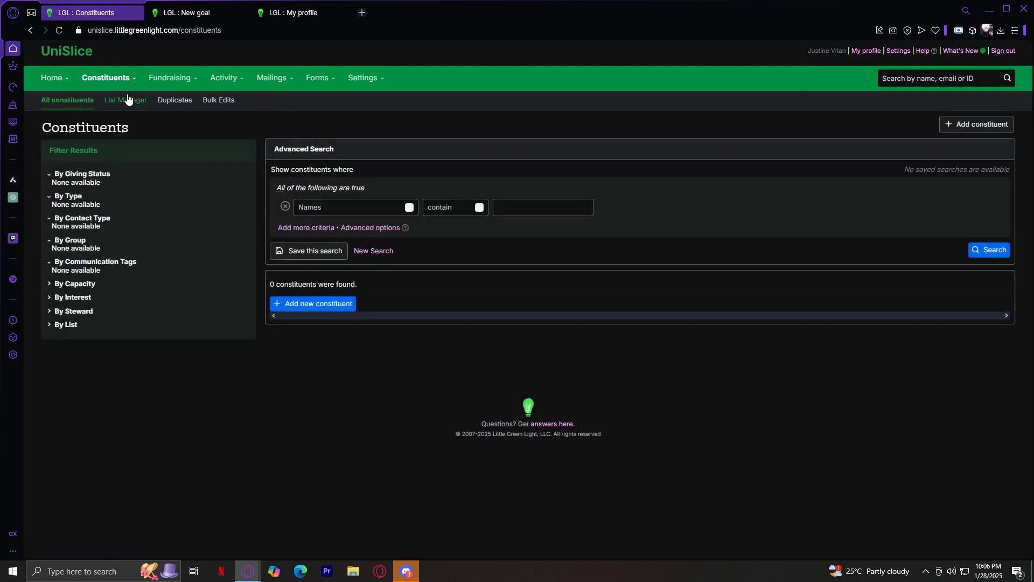
mouse_move(122, 81)
left_click(962, 134)
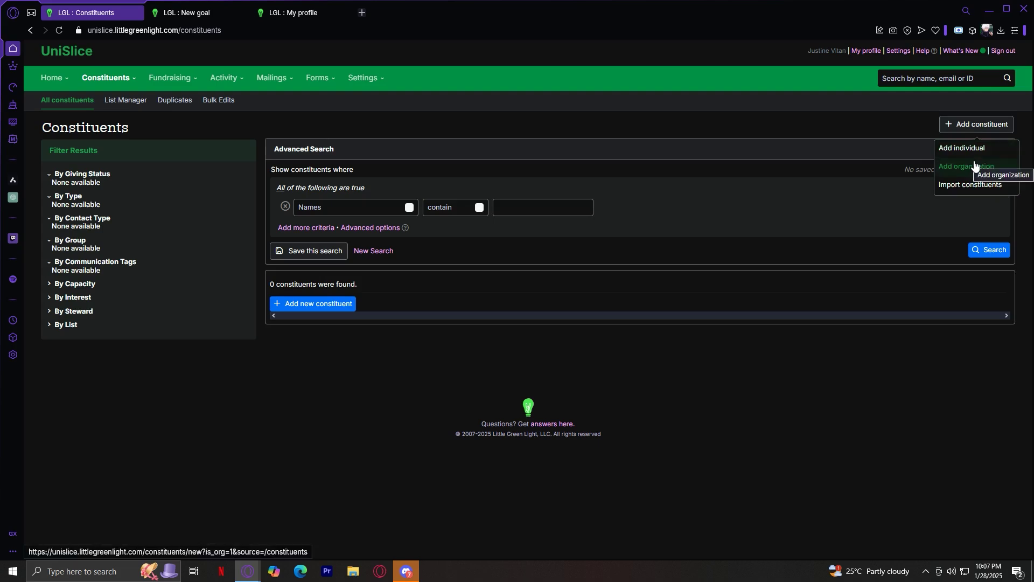
left_click(848, 125)
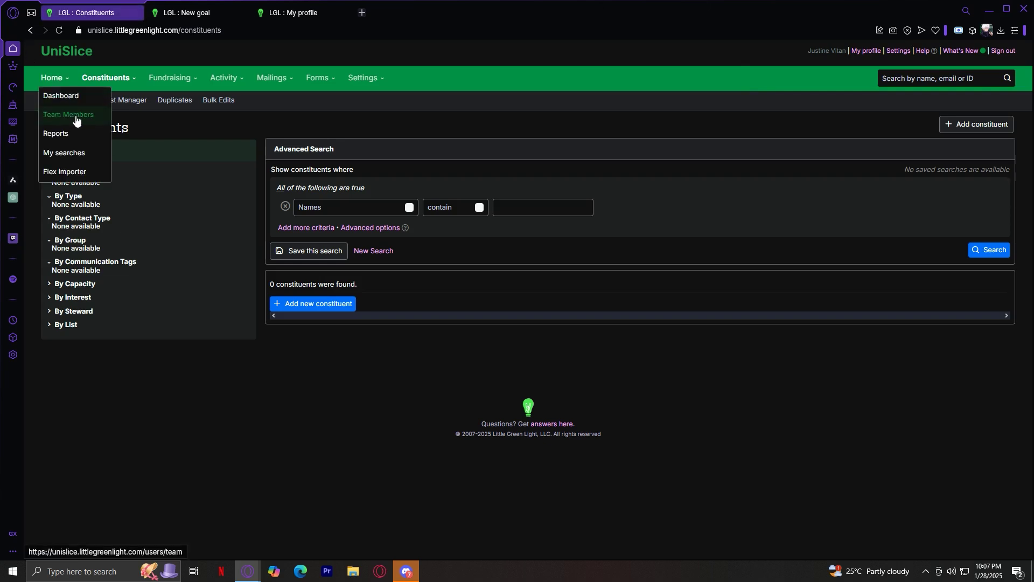
Open the Fundraising giving page and bring up the form for adding a new gift
mouse_move(173, 79)
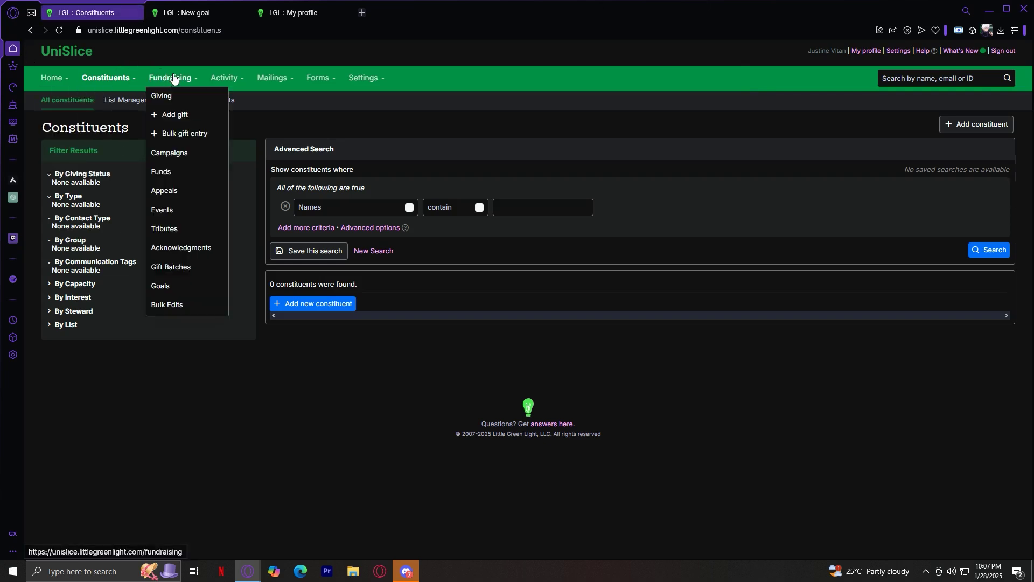
left_click(173, 80)
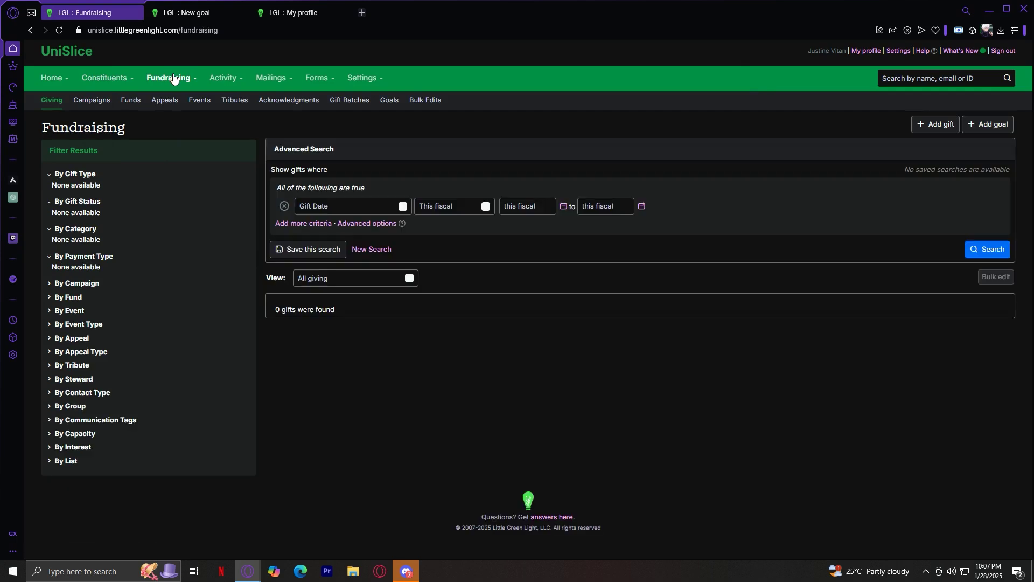
left_click(936, 125)
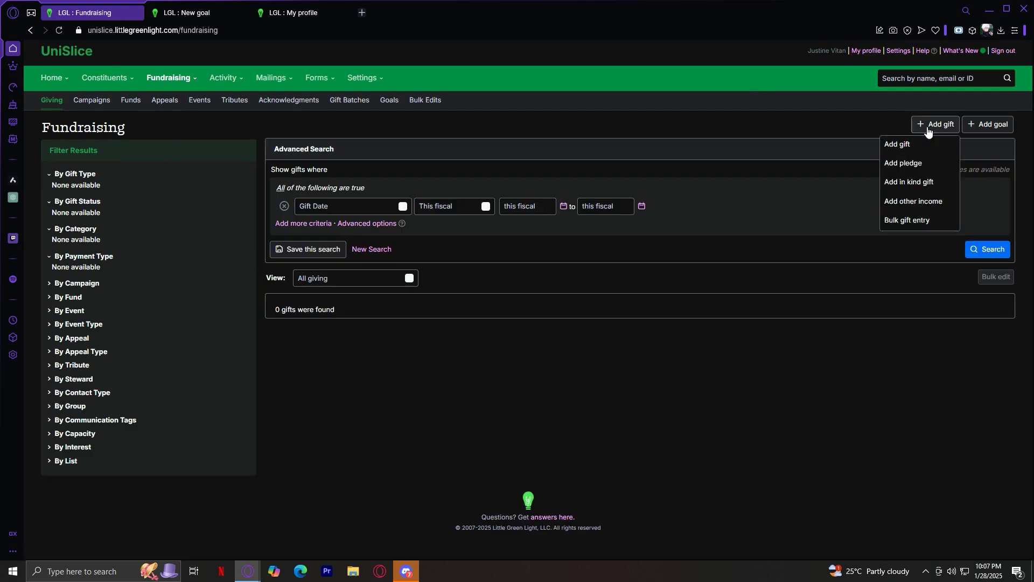
left_click(914, 141)
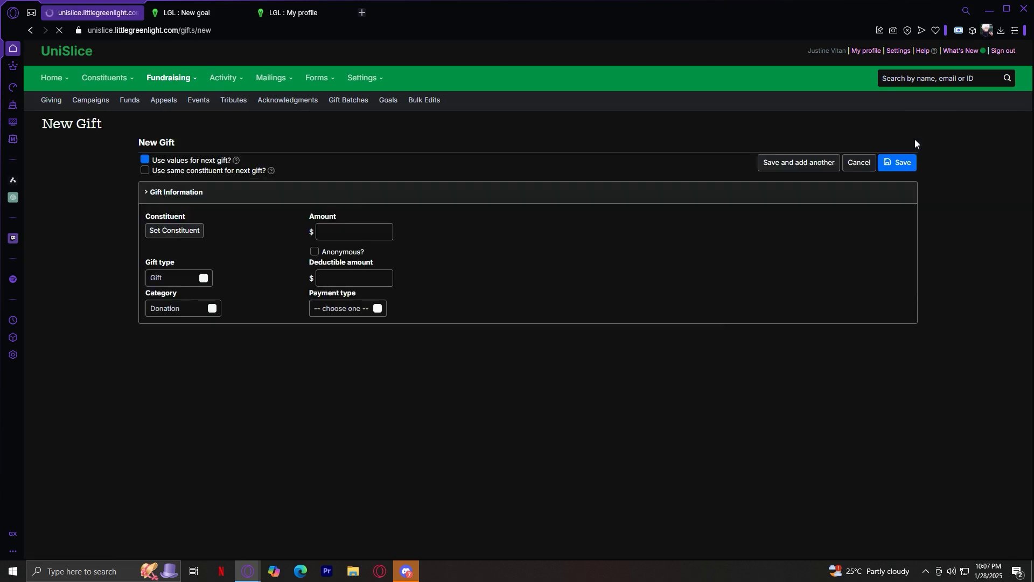
Examine the New Gift form's gift, tribute and acknowledgment sections, and return to the Fundraising page without saving
left_click(361, 231)
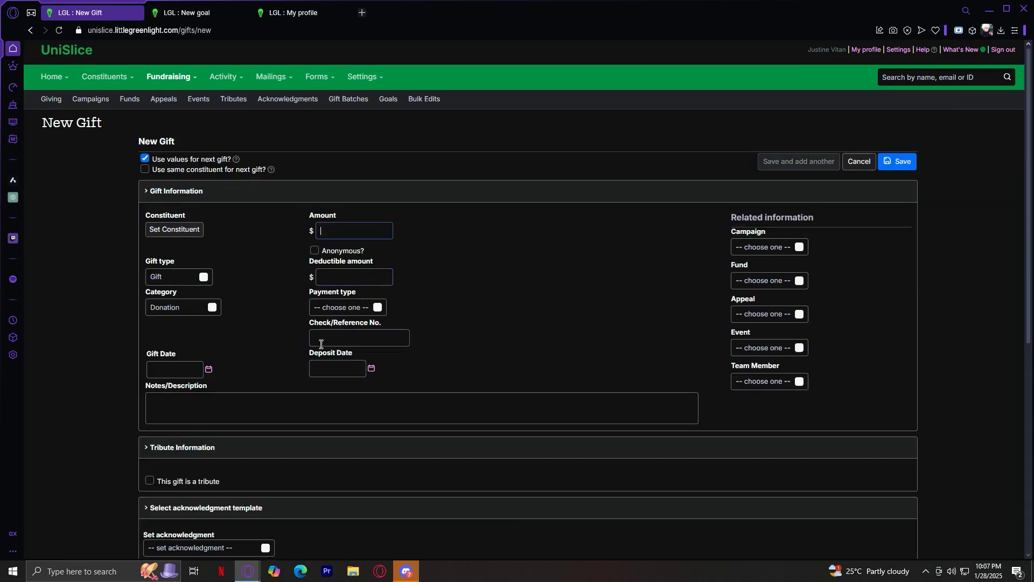
scroll(374, 302, "down", 12)
scroll(205, 319, "up", 10)
scroll(204, 319, "up", 2)
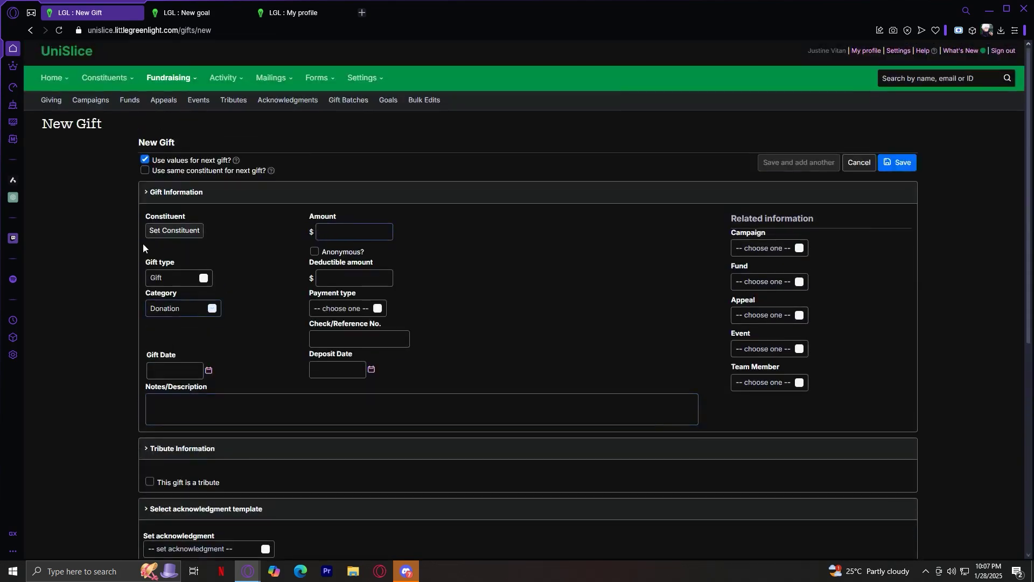
mouse_move(185, 81)
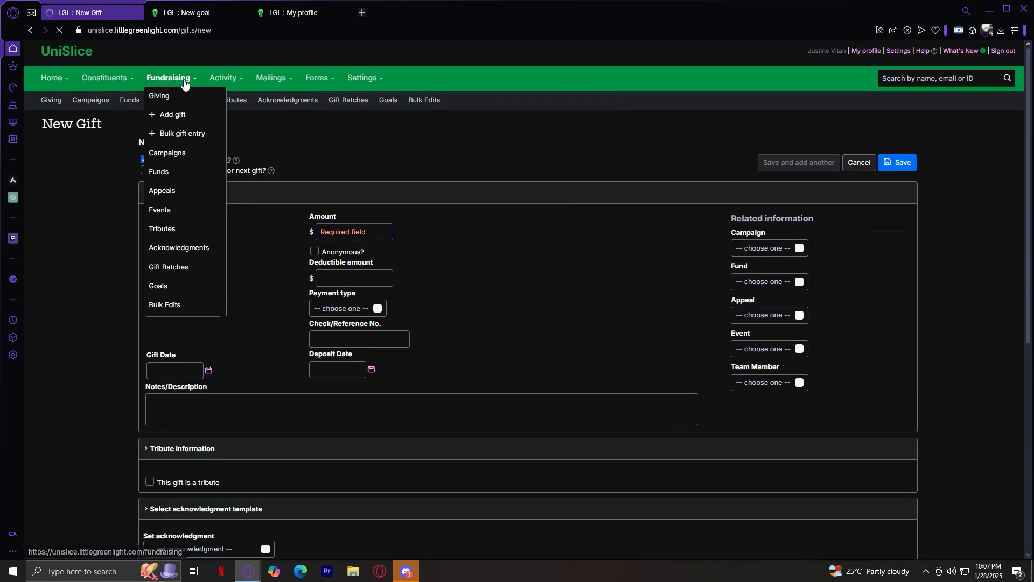
left_click(184, 80)
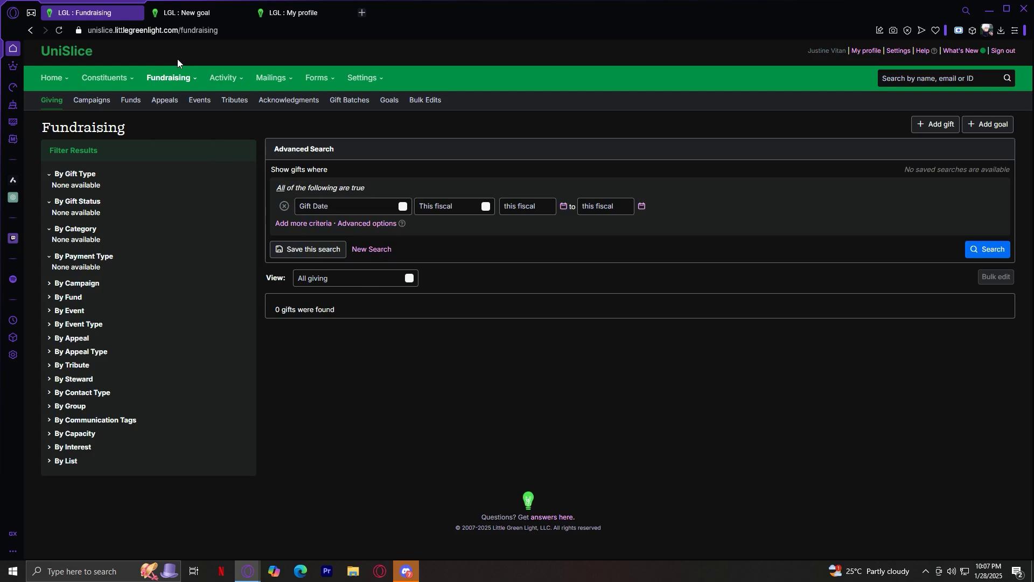
View the Contact reports page in the Activity area and open the form for a new contact report
left_click(226, 80)
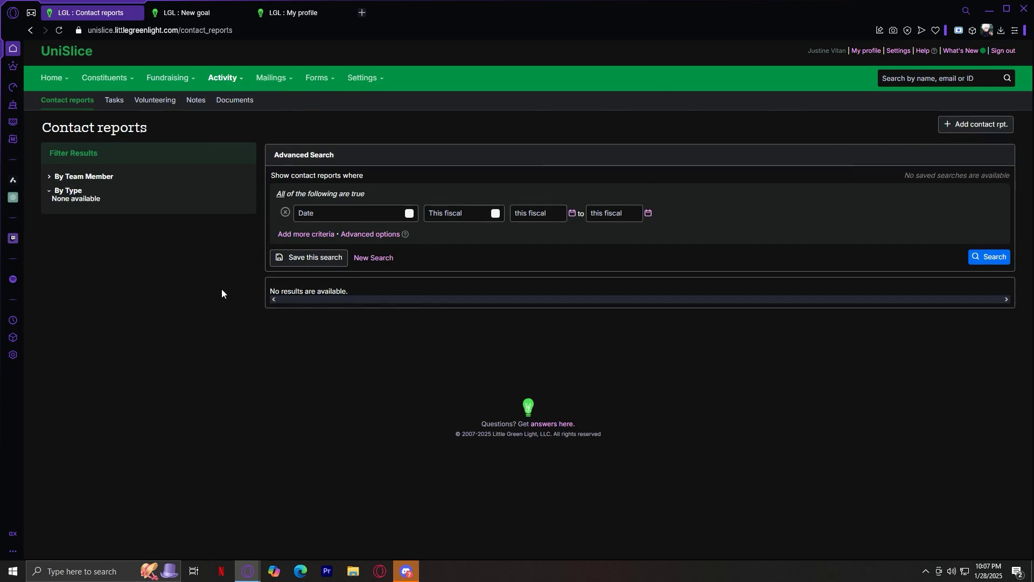
left_click_drag(272, 295, 360, 287)
left_click(207, 328)
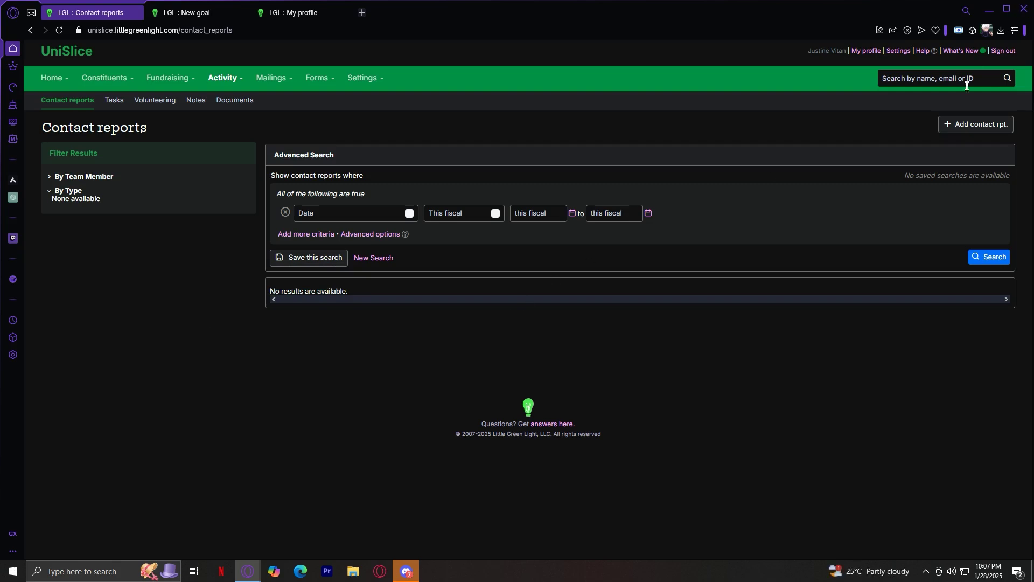
left_click(986, 126)
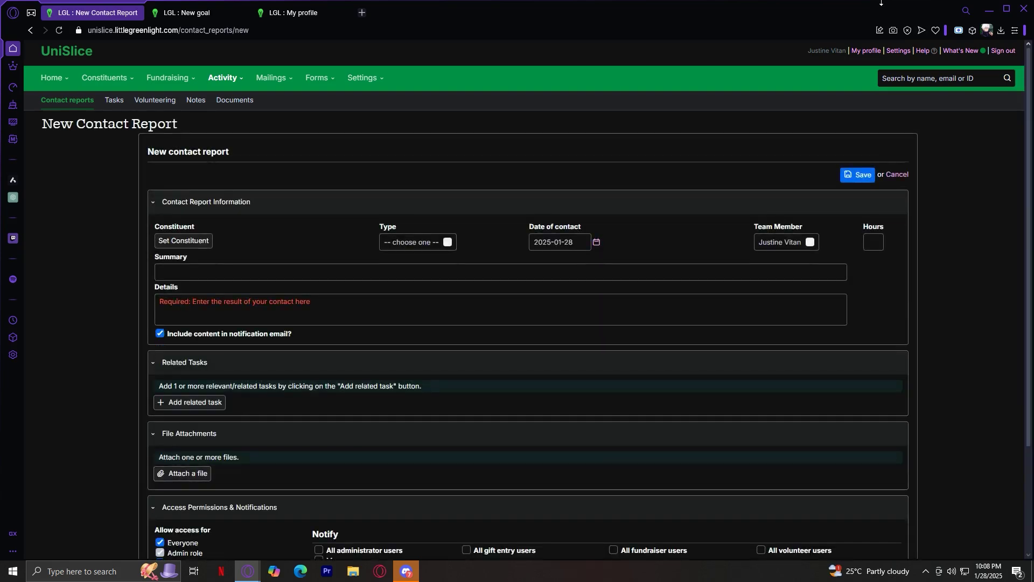
Leave the contact report form unsaved and view the Mailings page, followed by the Forms page
left_click(275, 79)
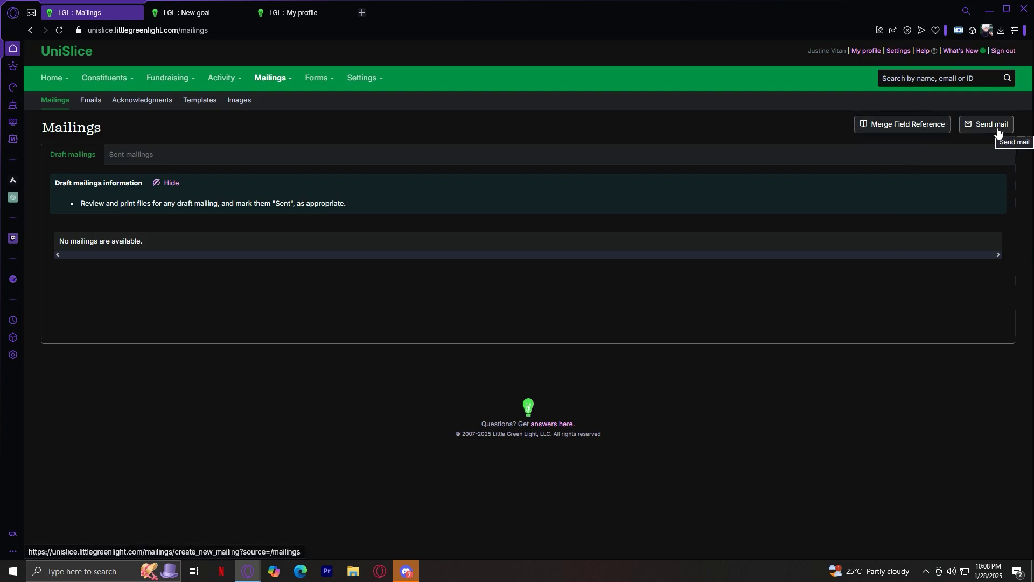
left_click(326, 80)
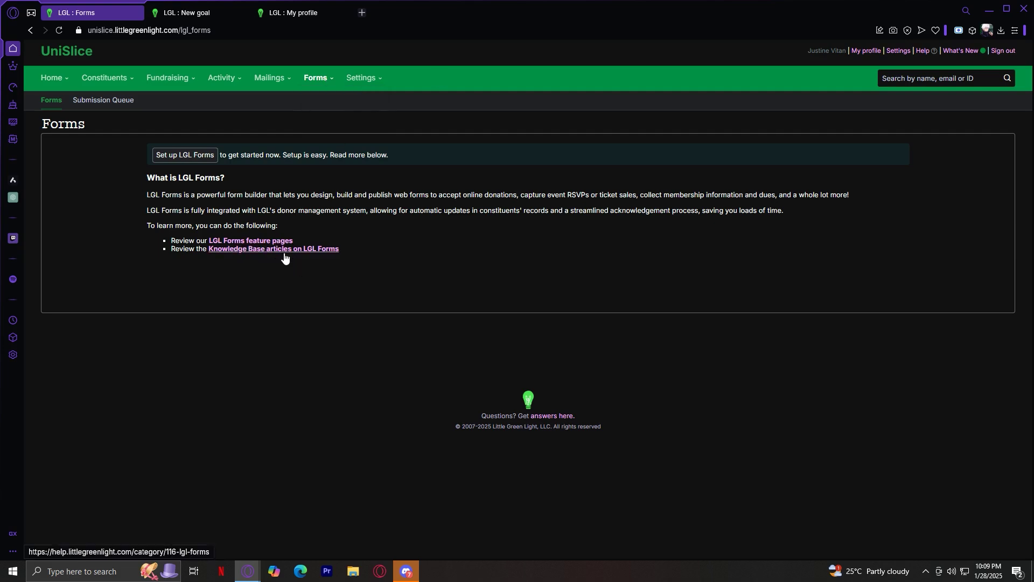
Review the general subscription settings in the Settings area and return to the dashboard
mouse_move(354, 80)
left_click(354, 79)
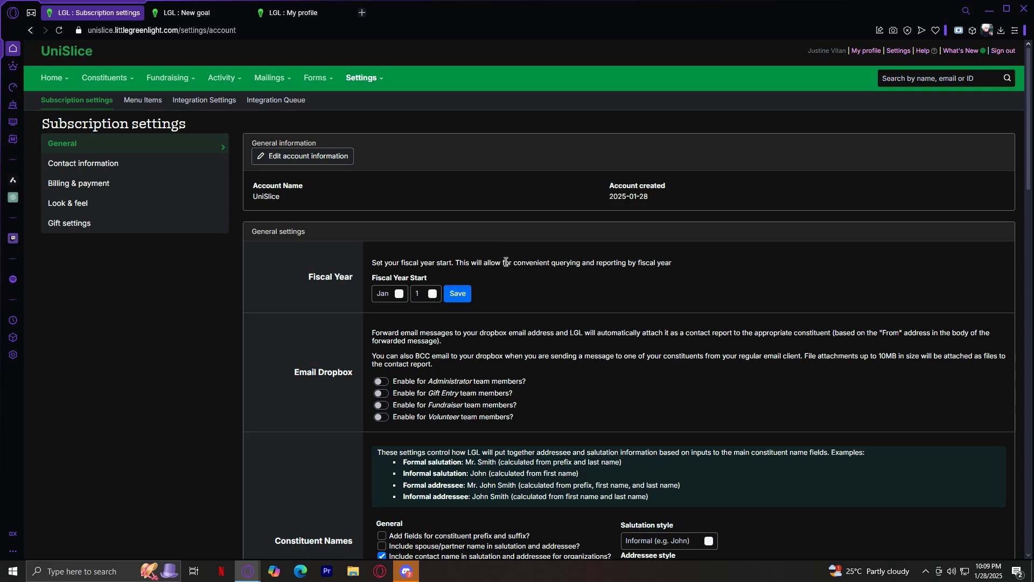
scroll(492, 238, "down", 8)
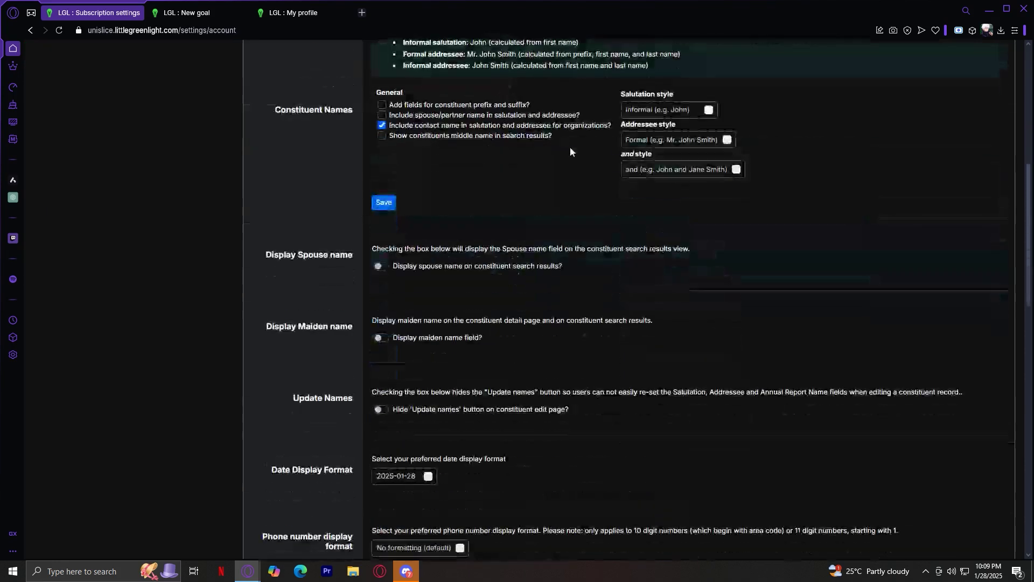
scroll(569, 157, "up", 8)
left_click(48, 81)
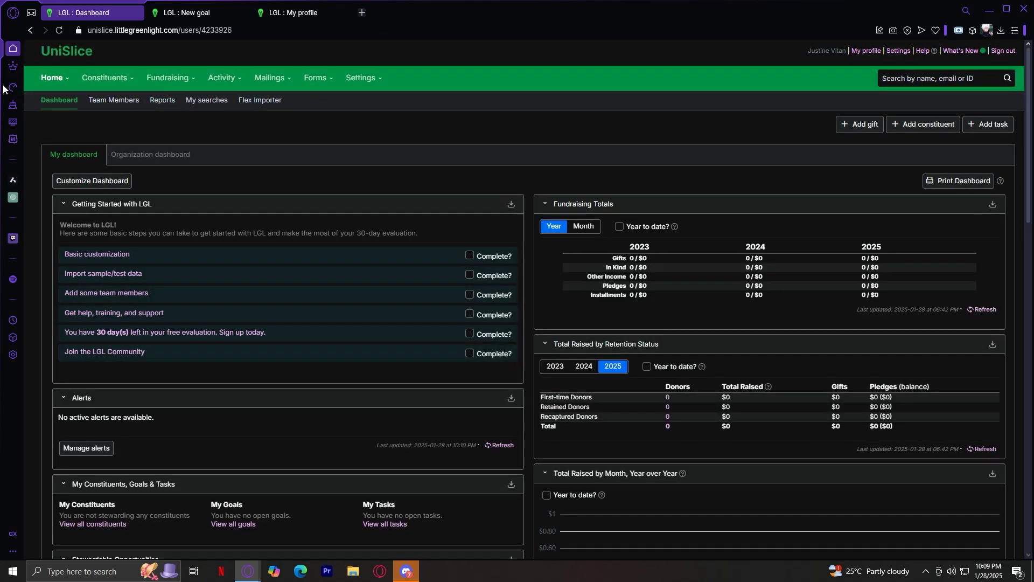
mouse_move(52, 78)
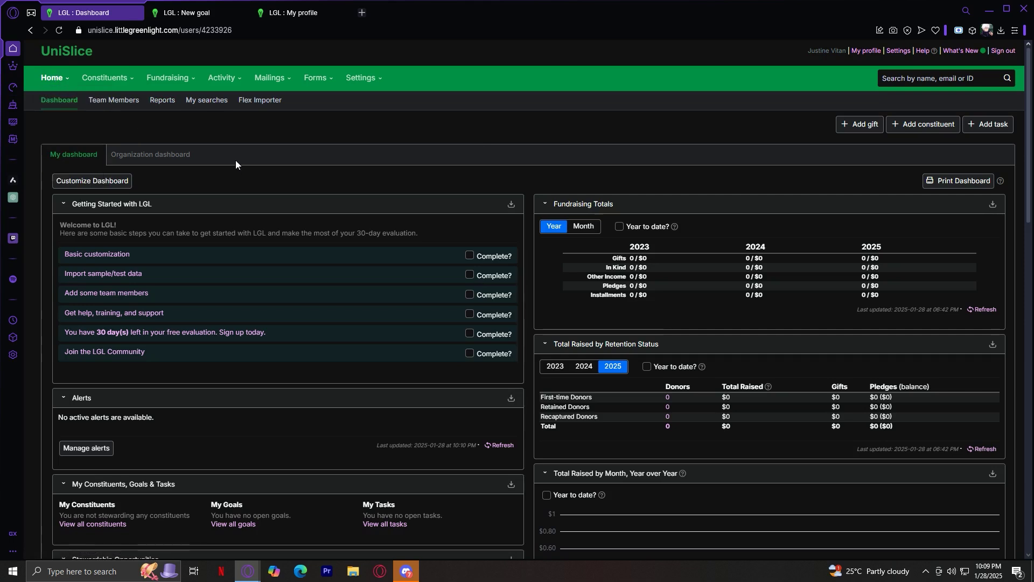